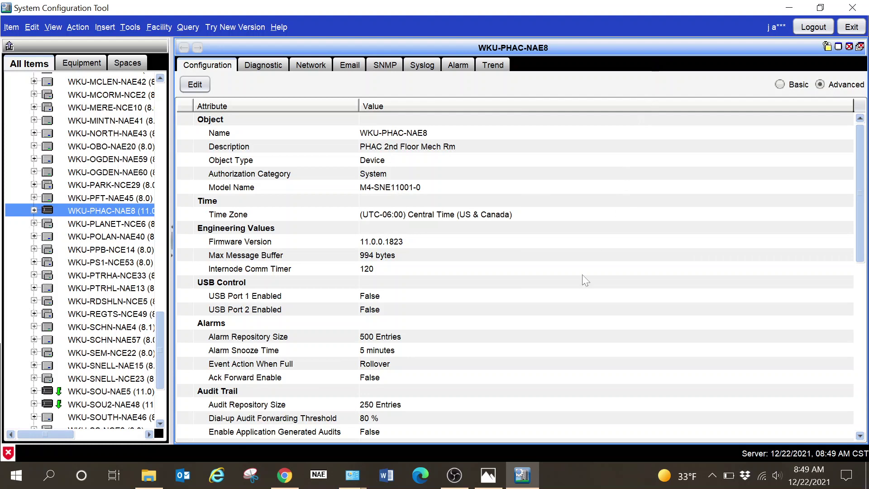
# Switch to Network Connections and set the Ethernet adapter's Internet Protocol Version 4 to obtain an IP address automatically
pyautogui.click(353, 476)
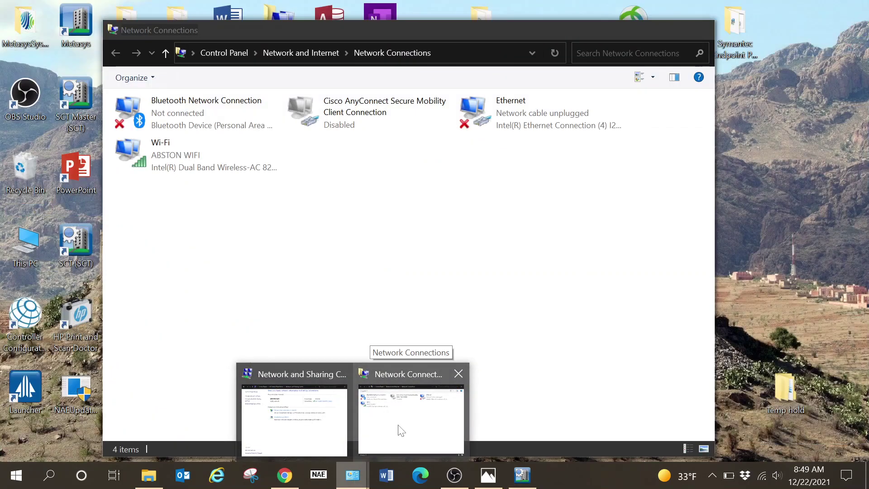
pyautogui.click(400, 431)
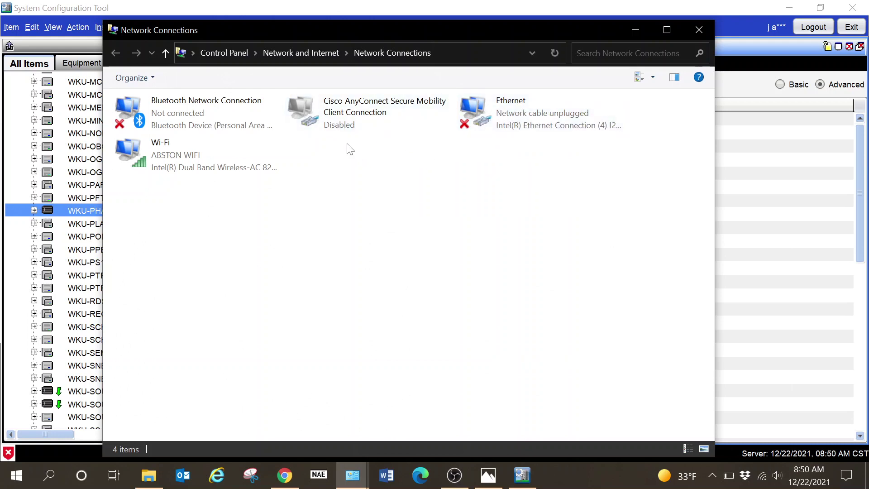
pyautogui.click(509, 112)
pyautogui.doubleClick(509, 113)
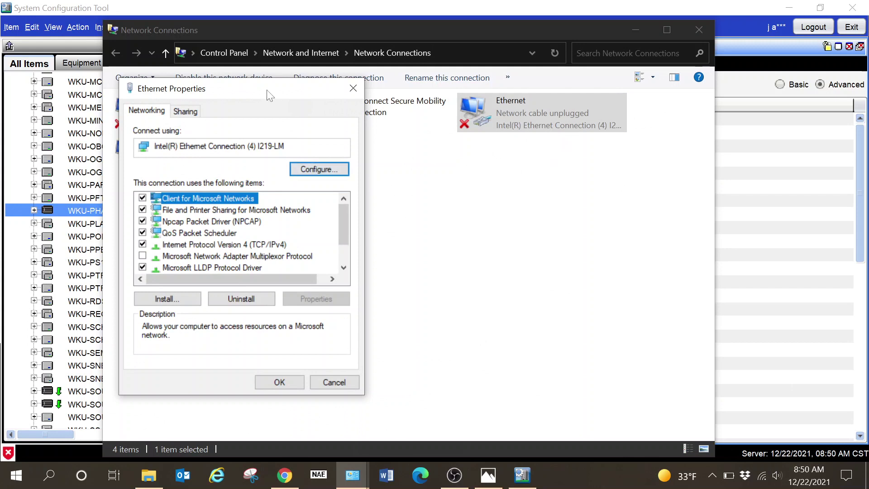
pyautogui.moveTo(267, 92); pyautogui.dragTo(430, 60)
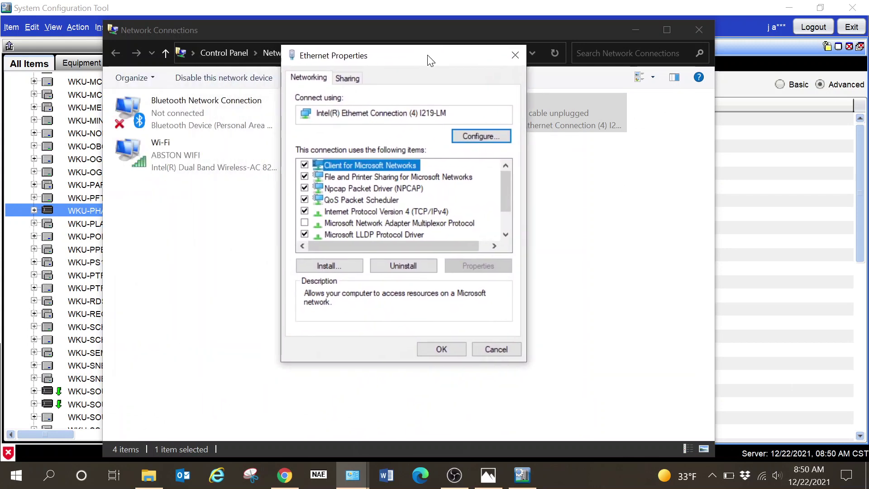
pyautogui.doubleClick(398, 212)
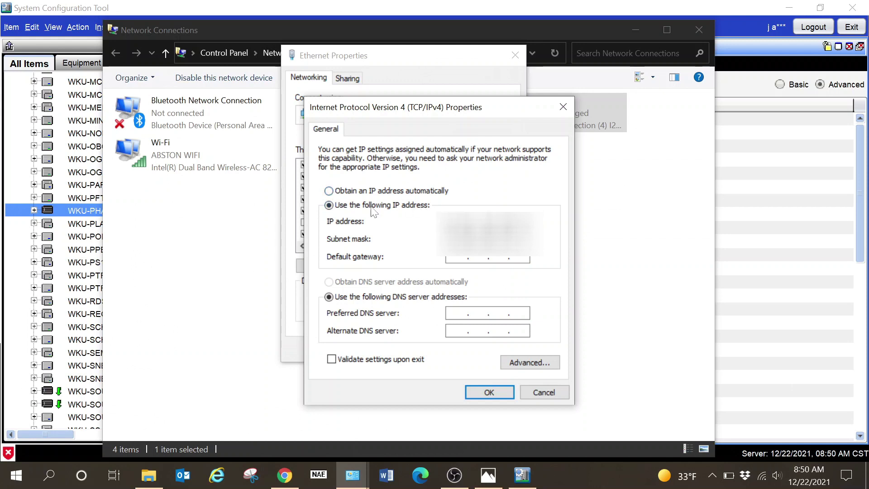
pyautogui.click(329, 191)
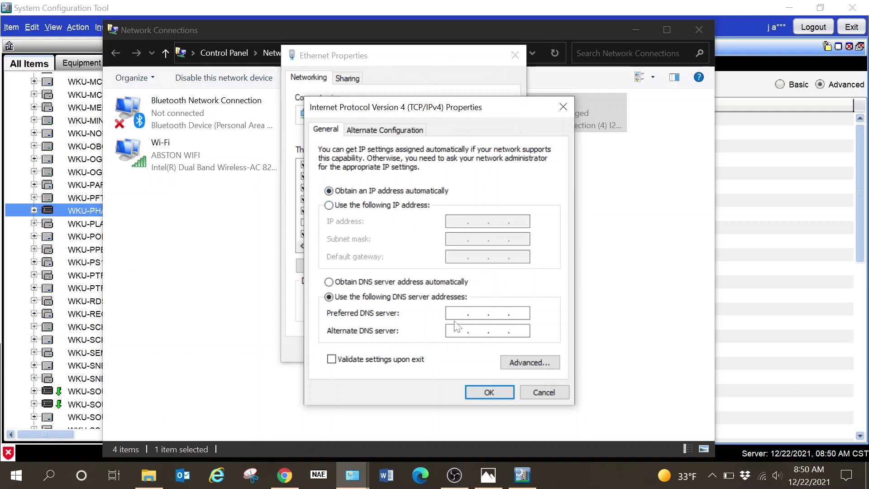
pyautogui.click(481, 393)
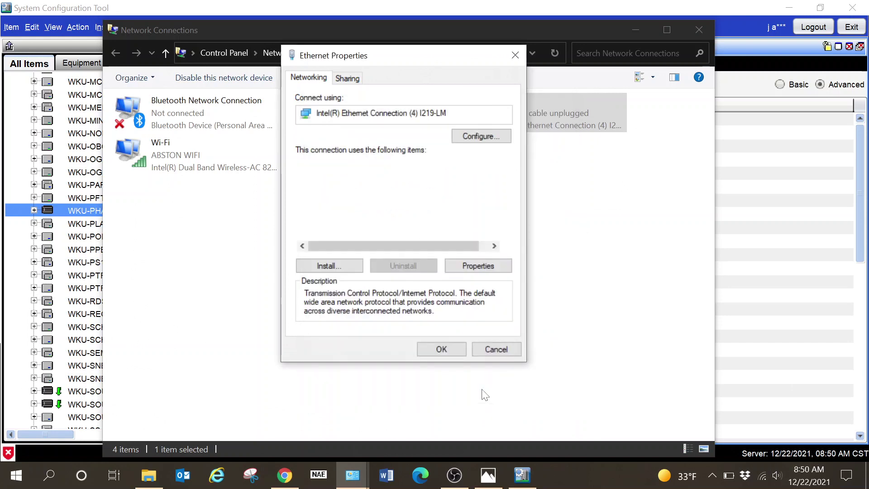
pyautogui.click(447, 350)
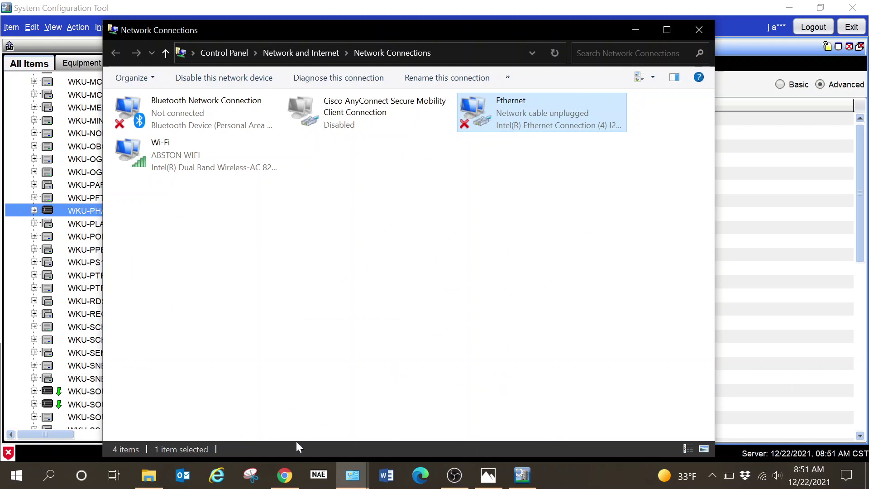
# Switch to the SCT dashboard in Chrome, open the Device Discovery utility and start a discovery of supervisory controllers
pyautogui.click(286, 476)
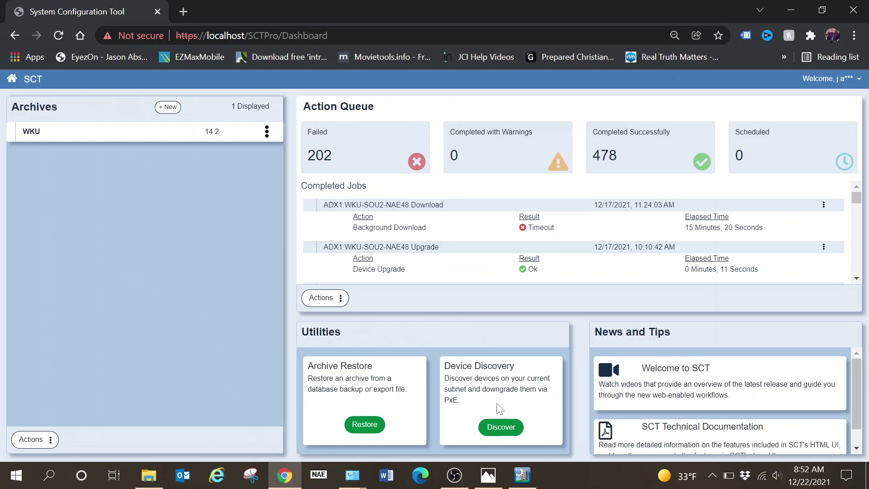
pyautogui.click(500, 426)
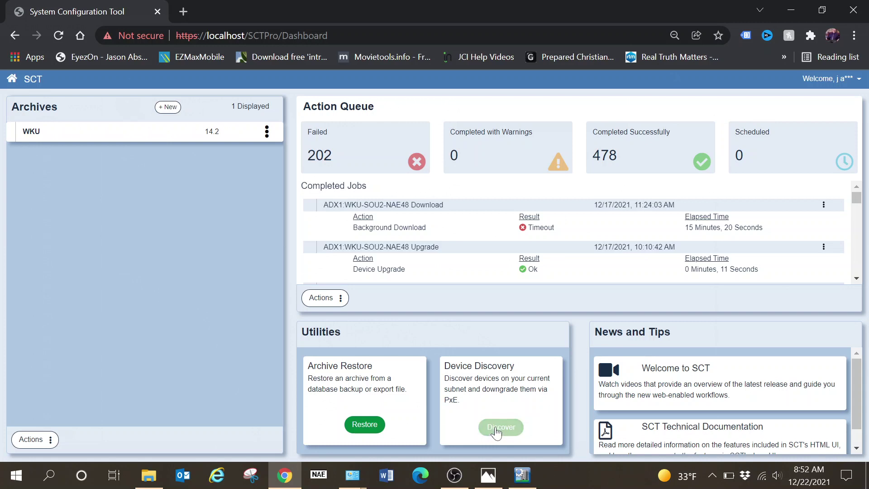
pyautogui.click(502, 428)
pyautogui.click(503, 429)
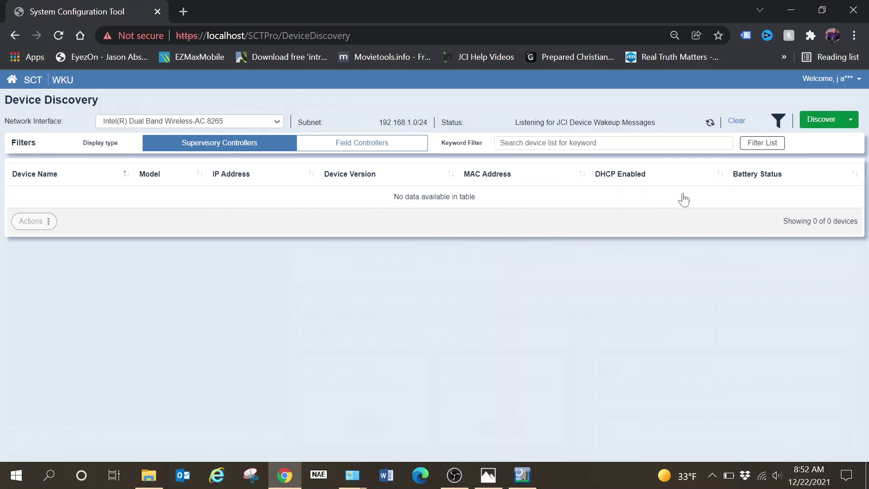
pyautogui.click(811, 121)
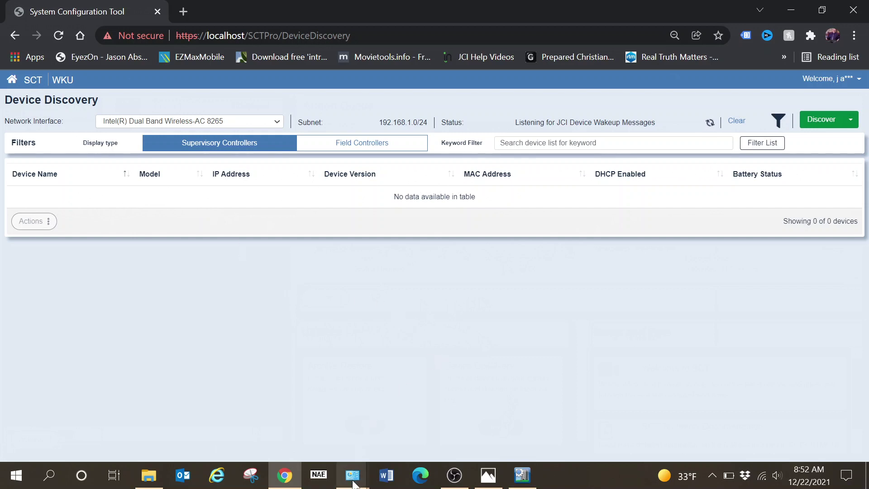
pyautogui.moveTo(354, 484)
pyautogui.click(411, 437)
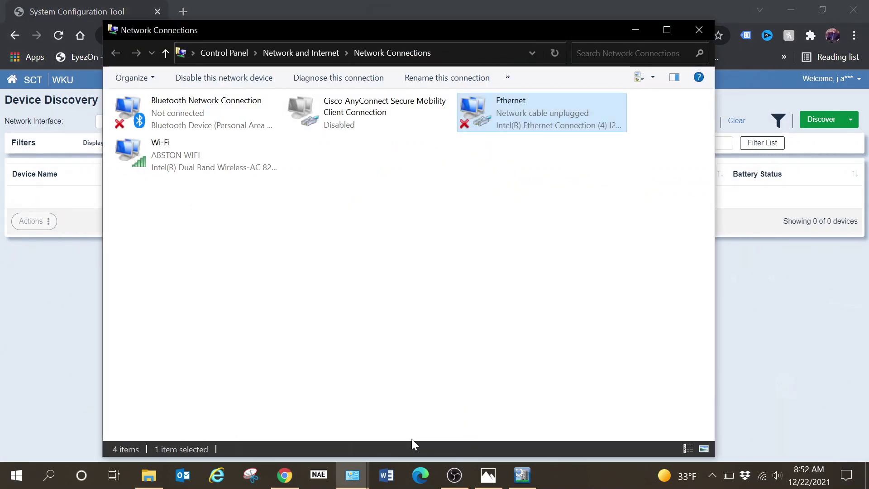
pyautogui.doubleClick(526, 121)
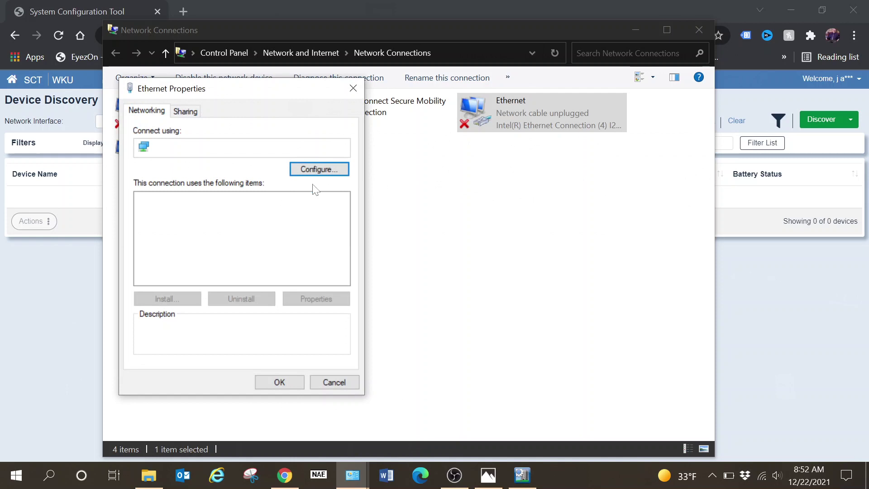
pyautogui.click(221, 244)
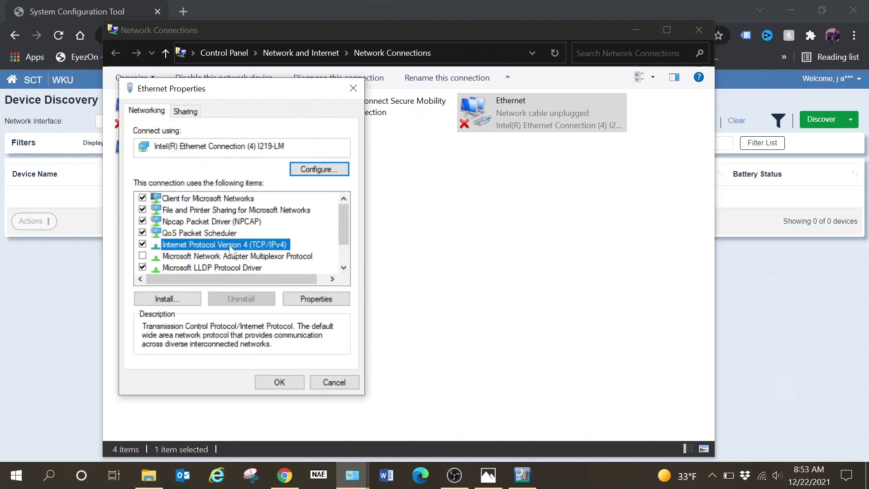
pyautogui.doubleClick(229, 246)
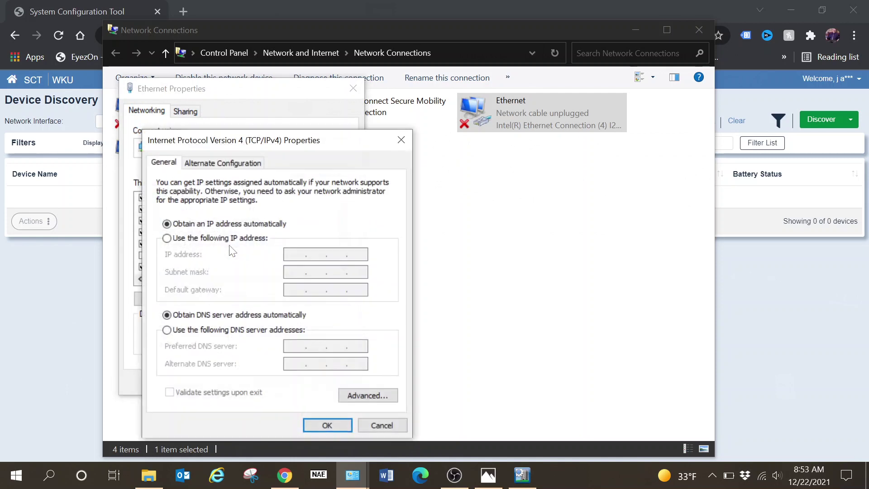
pyautogui.click(167, 239)
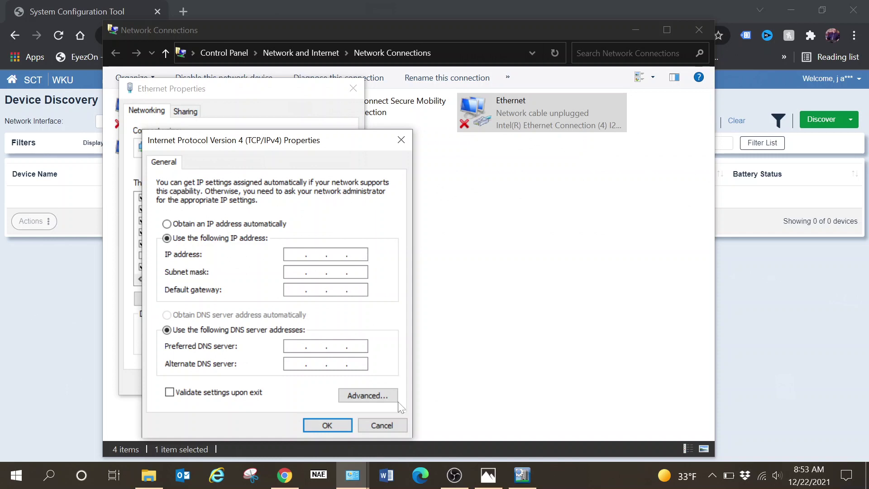
pyautogui.click(393, 422)
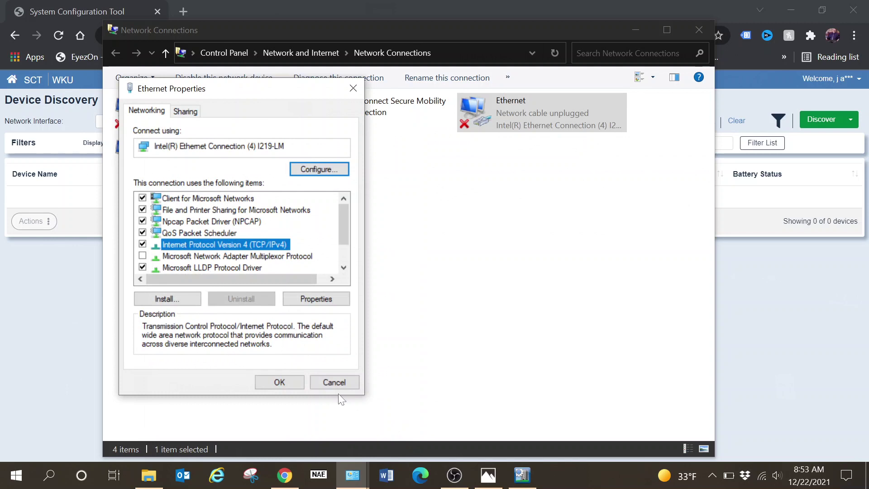
pyautogui.click(338, 384)
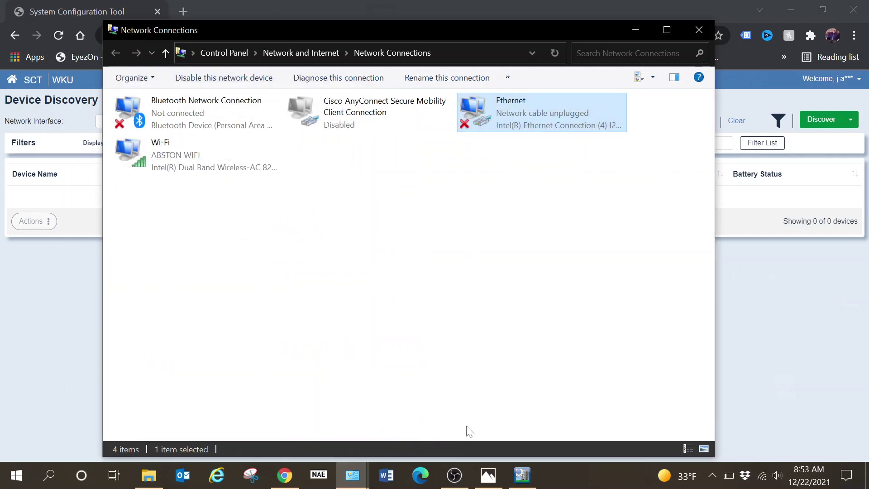
# Switch to the System Configuration Tool and view the network settings of the WKU-PS1-NCE53 device
pyautogui.moveTo(525, 484)
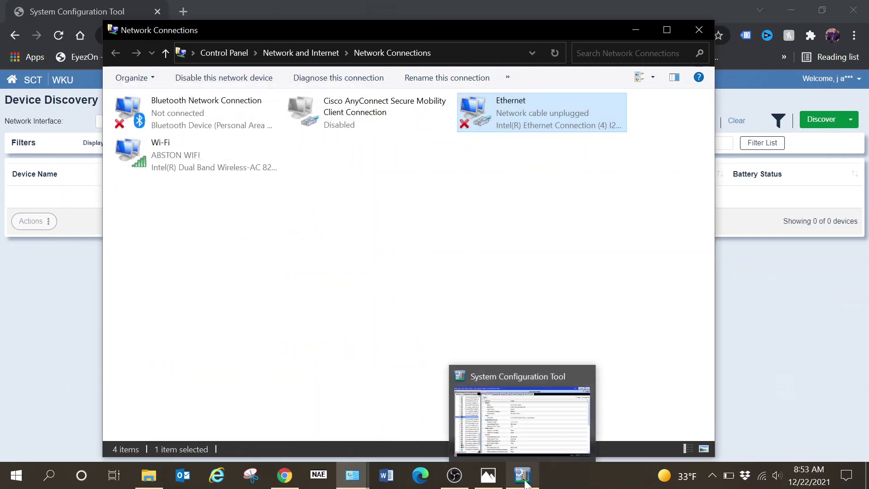
pyautogui.click(526, 482)
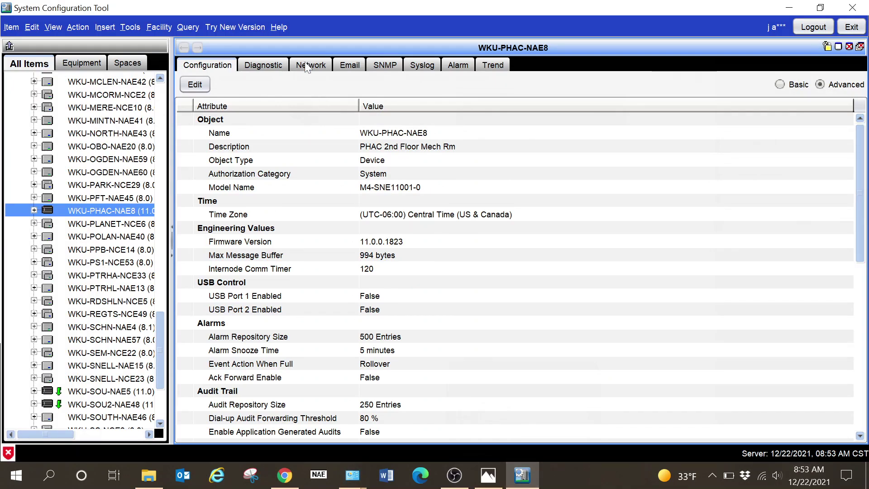
pyautogui.click(101, 263)
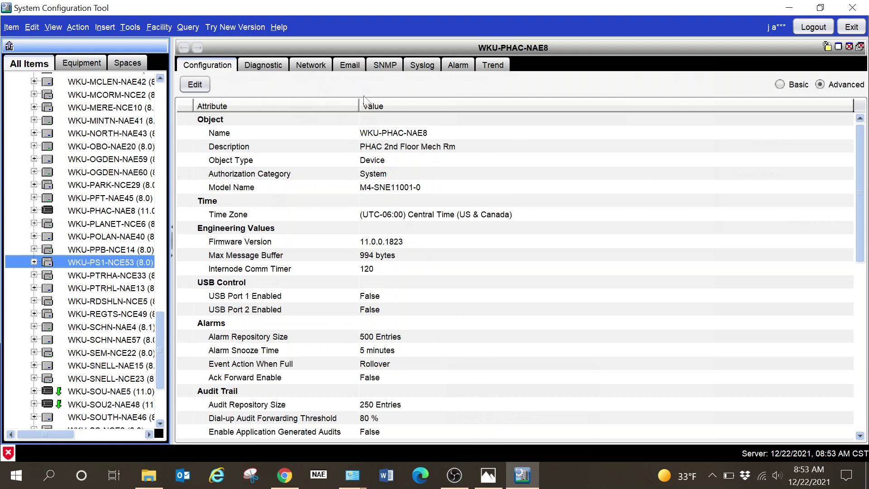
pyautogui.click(385, 66)
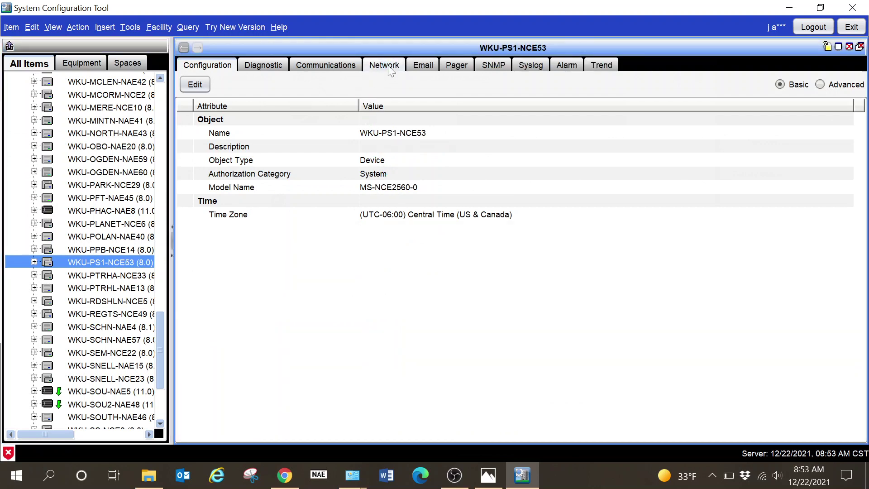
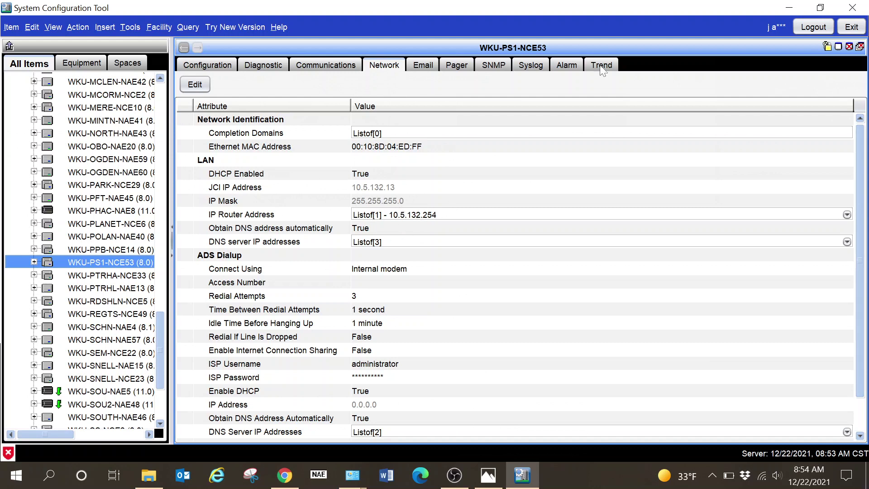
# Close the Network Connections window and browse the WKU-SOU-NAE5 and Site Director login pictures in Photos
pyautogui.click(787, 11)
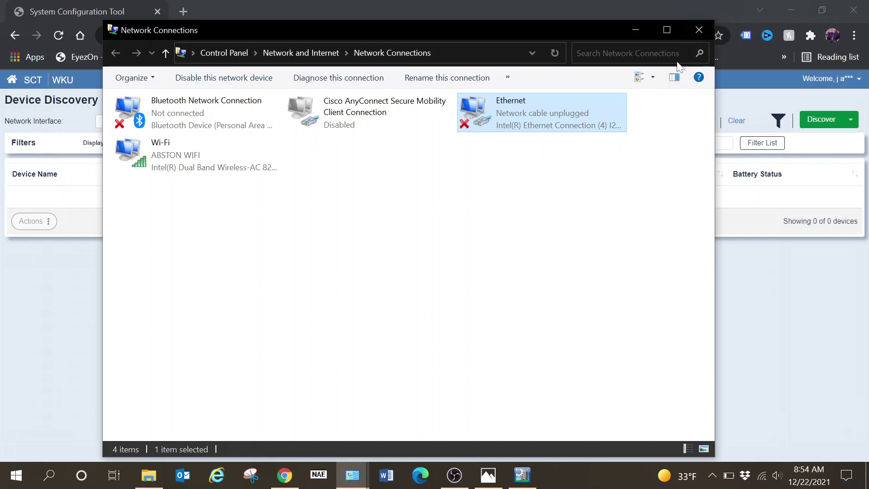
pyautogui.click(700, 32)
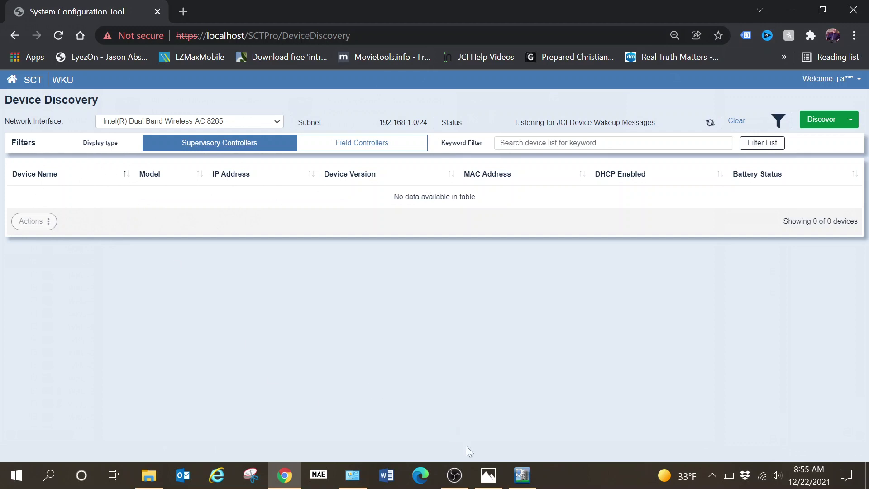
pyautogui.click(483, 465)
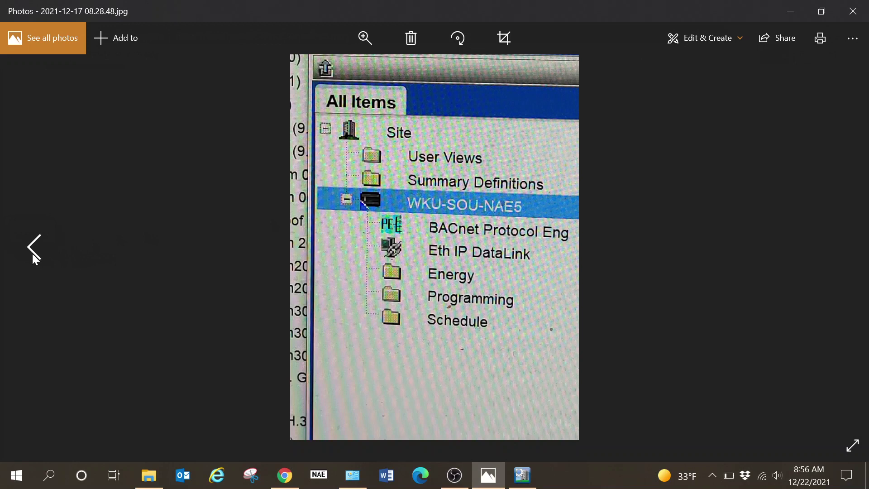
pyautogui.click(34, 254)
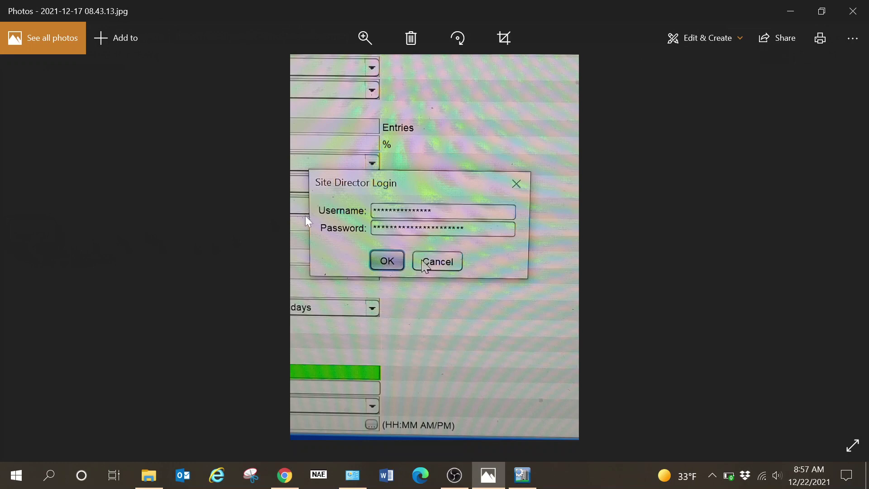
pyautogui.click(34, 248)
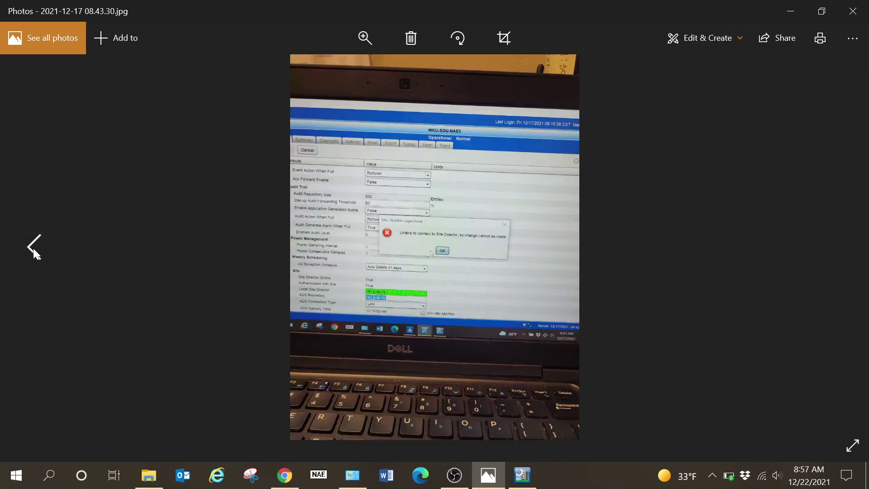
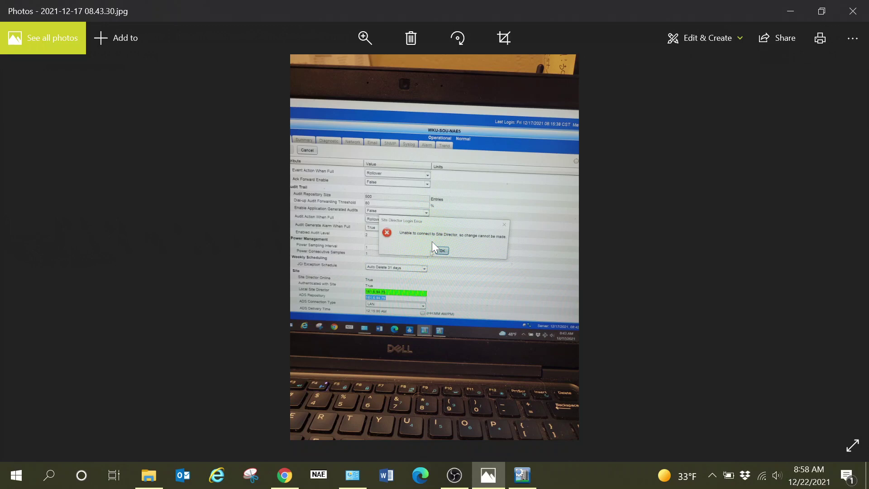
# Return to the System Configuration Tool, dismiss the Windows Security notification and select WKU-PHAC-NAE8 in the item tree
pyautogui.click(520, 477)
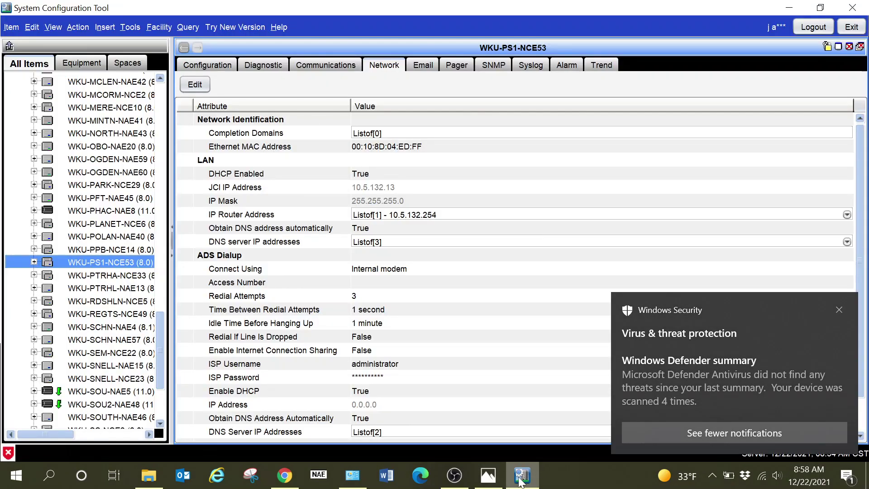
pyautogui.click(841, 308)
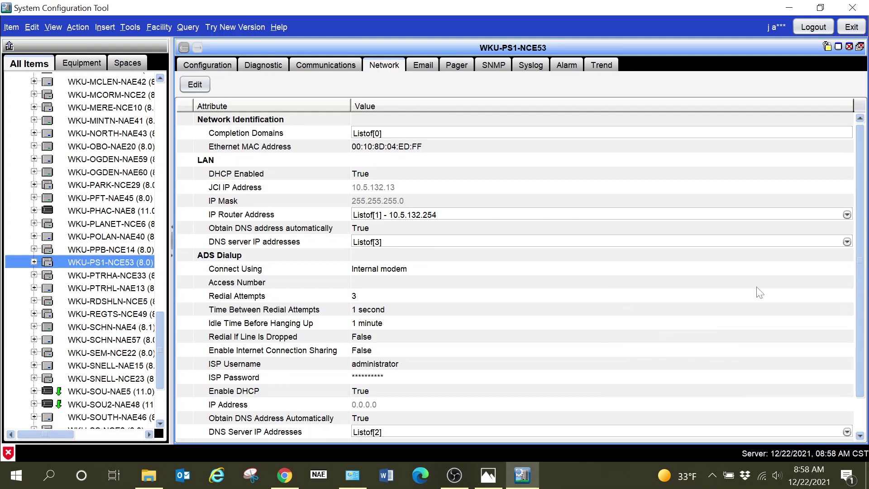
pyautogui.moveTo(549, 237)
pyautogui.click(287, 485)
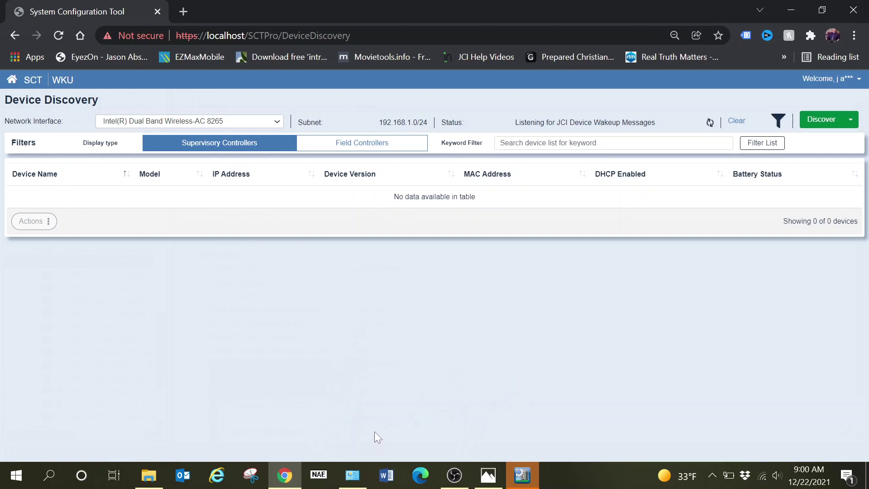
pyautogui.click(523, 474)
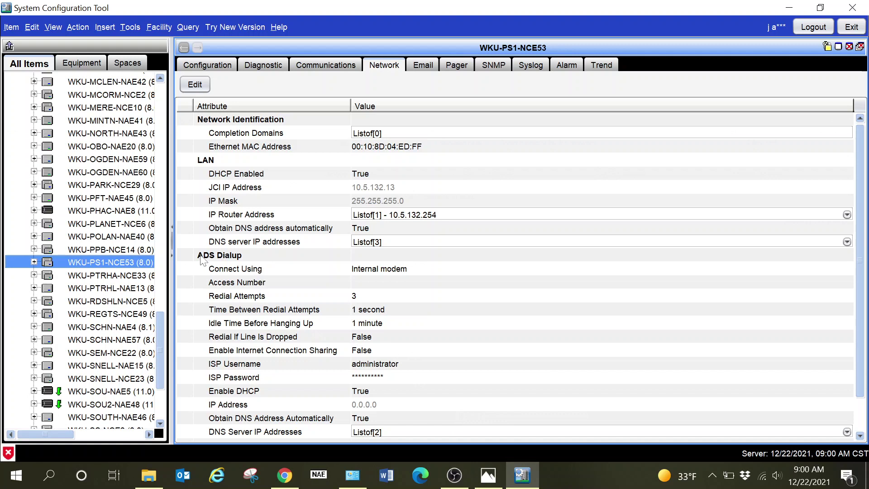
pyautogui.click(111, 213)
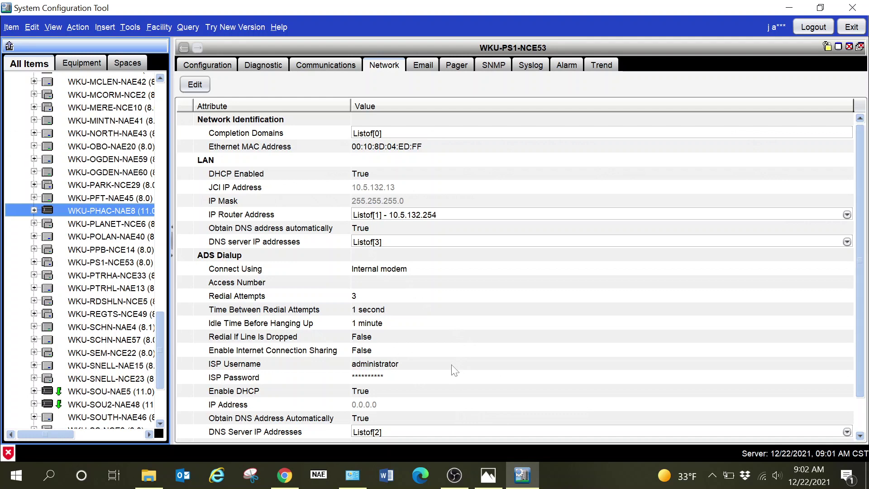
# Review the Site Director Login picture 2021-12-17 08.43.13.jpg in Photos, and return to the System Configuration Tool
pyautogui.click(489, 476)
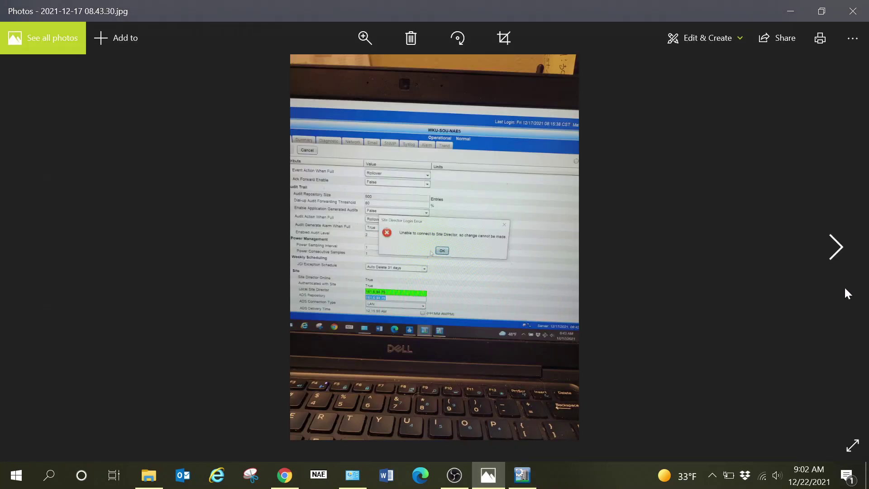
pyautogui.click(835, 251)
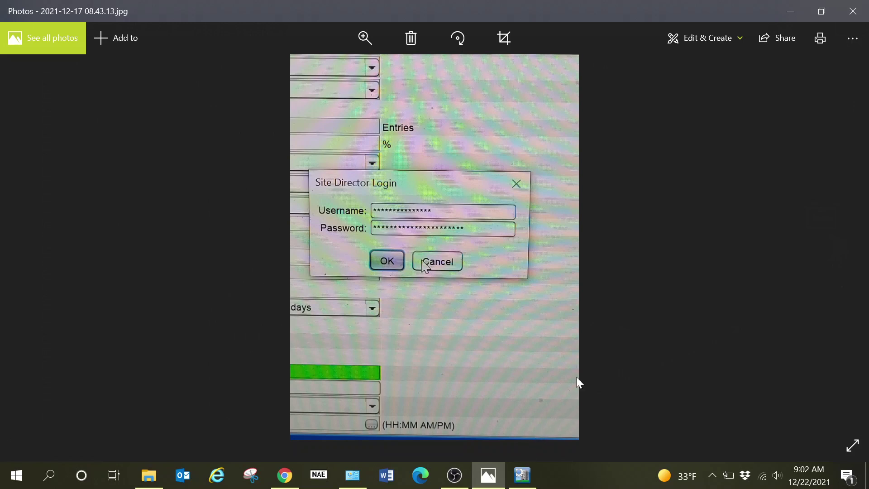
pyautogui.click(524, 477)
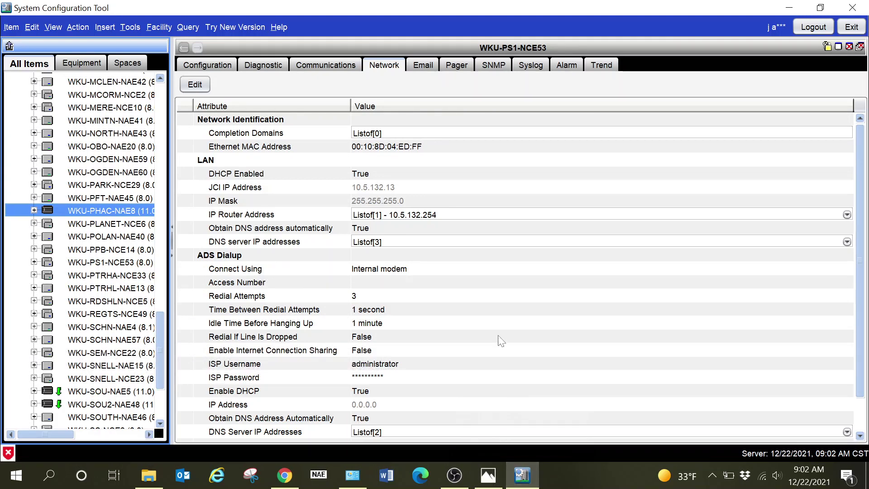